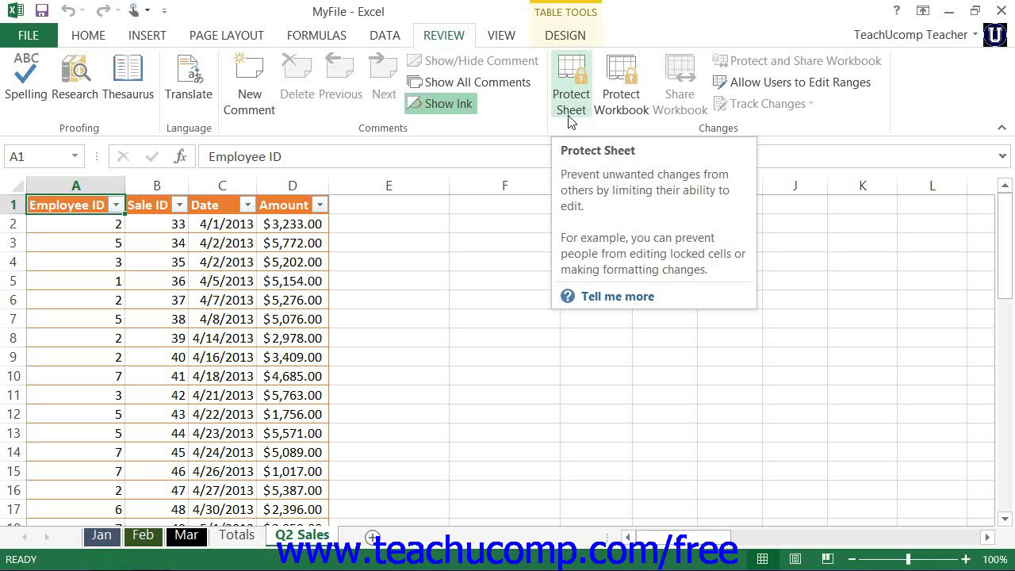
Open the Protect Sheet dialog for Q2 Sales from the Home tab's Format menu.
click(95, 35)
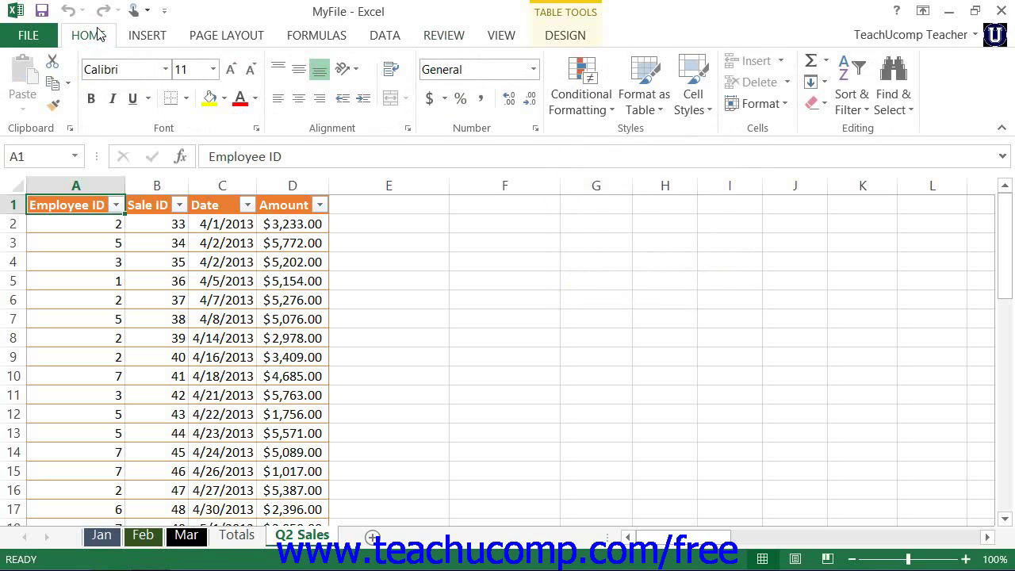
click(782, 106)
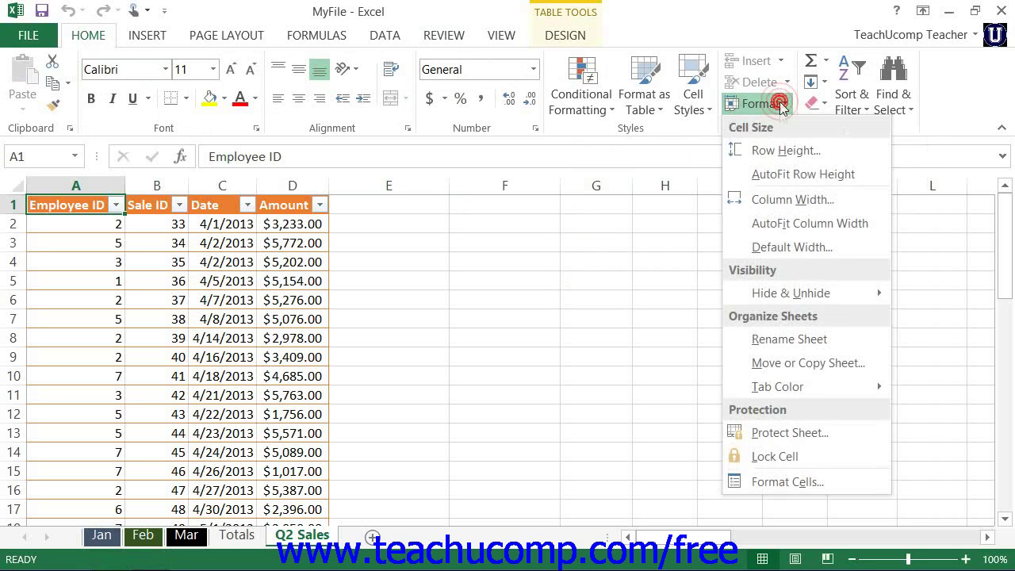
click(790, 434)
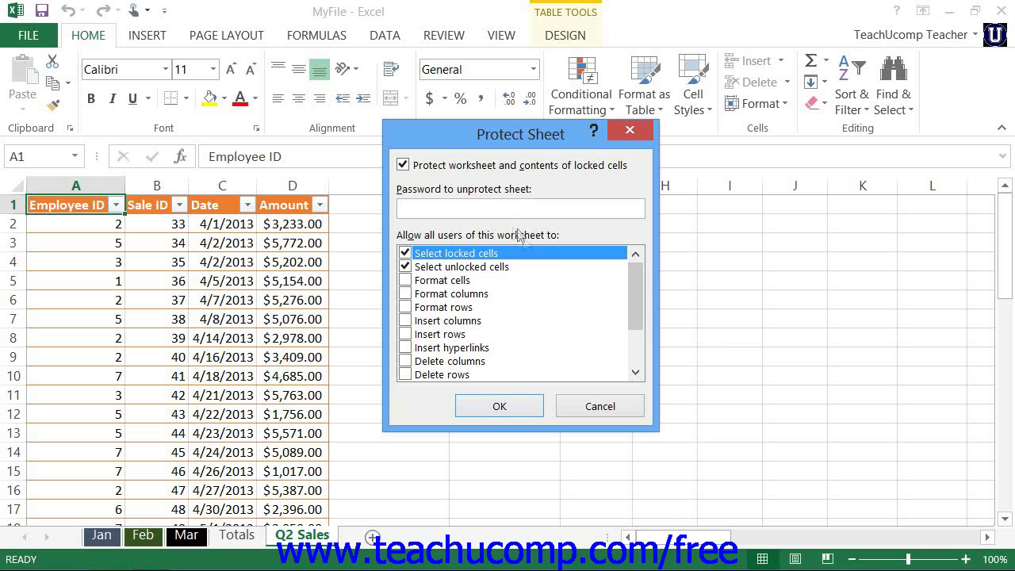
Allow formatting cells, columns and rows, inserting columns, rows and hyperlinks, and deleting columns.
click(405, 280)
click(404, 294)
click(404, 307)
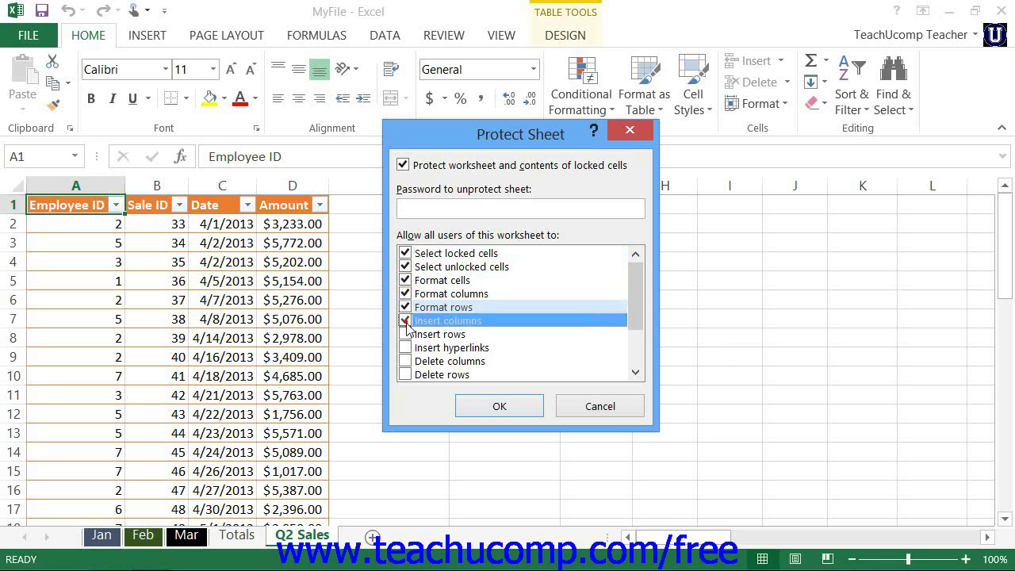
click(405, 321)
click(404, 334)
click(404, 347)
click(405, 361)
Also allow sorting, deleting rows, AutoFilter, PivotTables, editing objects and scenarios, and enter the unprotect password.
scroll(406, 349, down, 2)
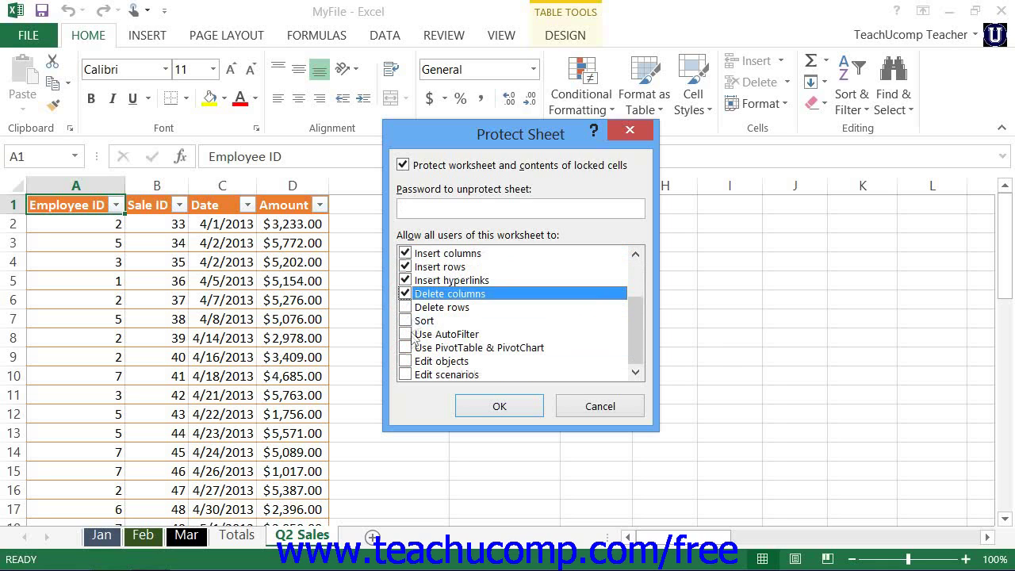
click(405, 321)
click(405, 308)
click(405, 334)
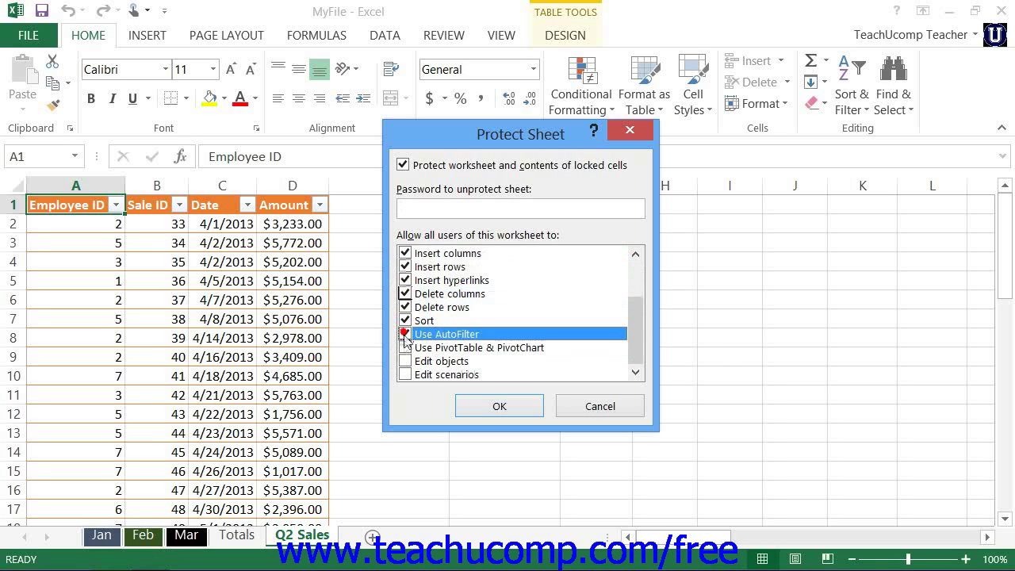
click(404, 347)
click(404, 361)
click(404, 375)
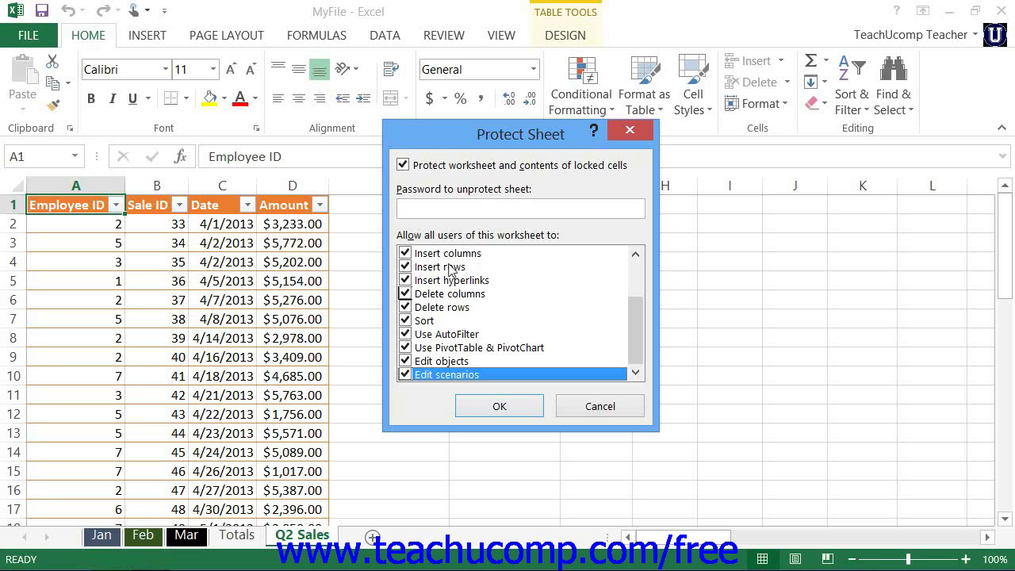
click(471, 210)
text(•••••••••)
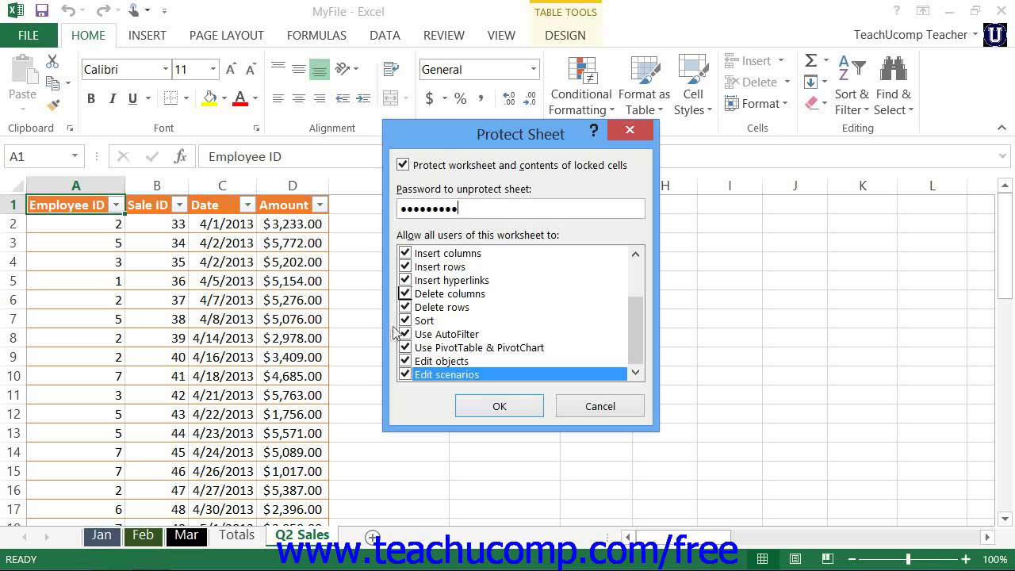
Re-enter the password to confirm and apply protection to Q2 Sales.
click(510, 407)
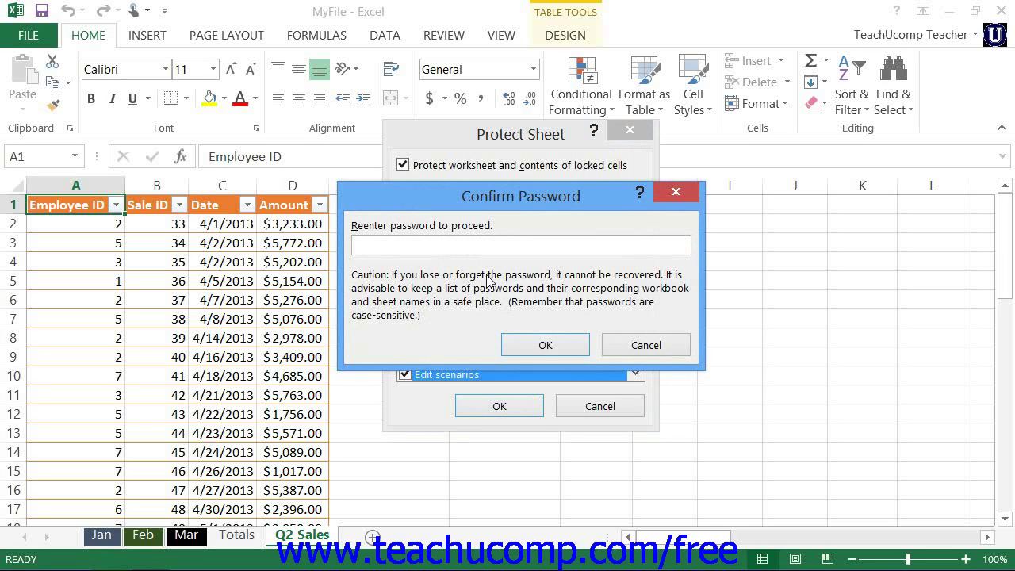
text(*********)
click(546, 343)
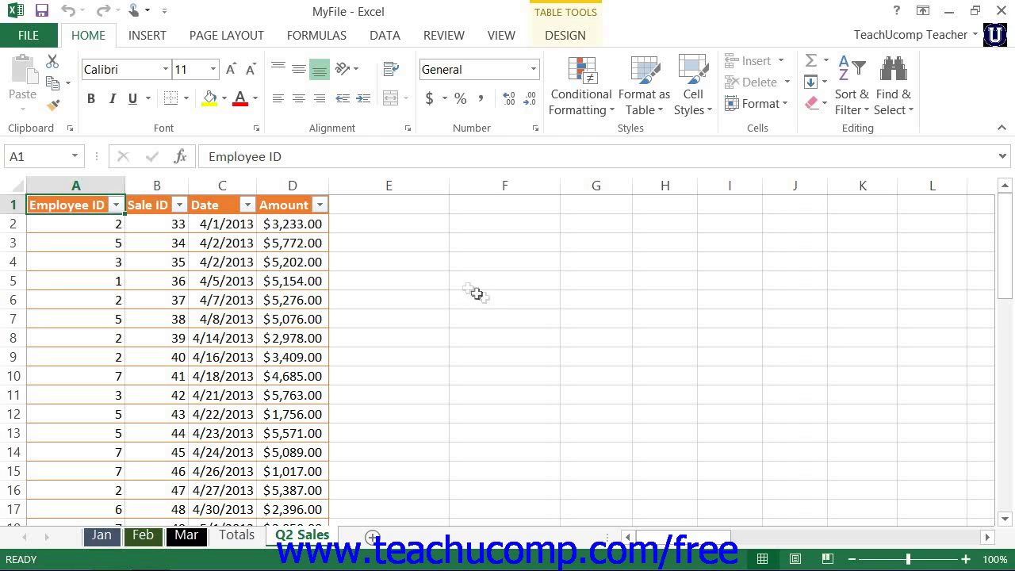
Try typing in empty cell E2 and dismiss the protected-sheet warning.
click(432, 226)
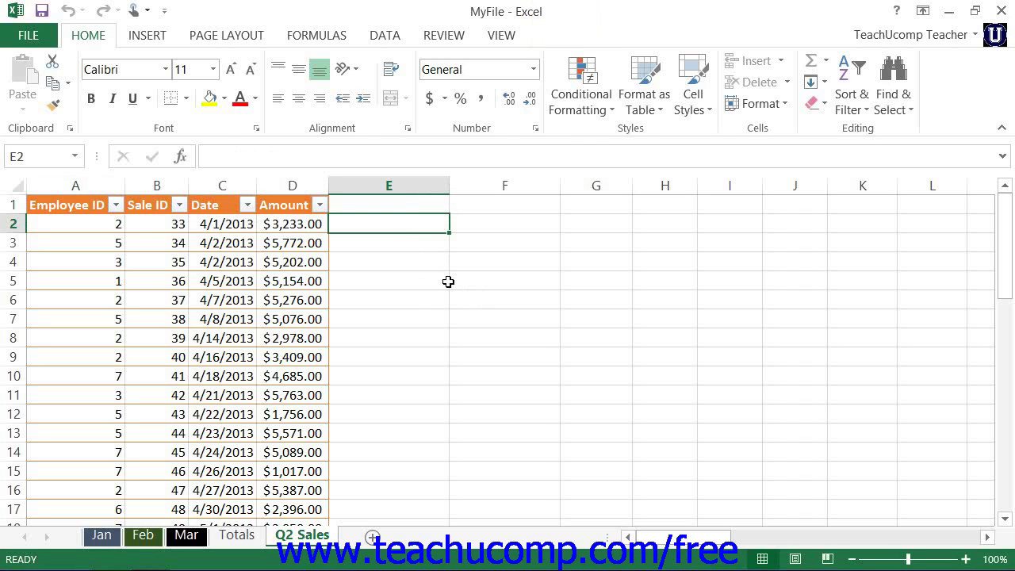
key(a)
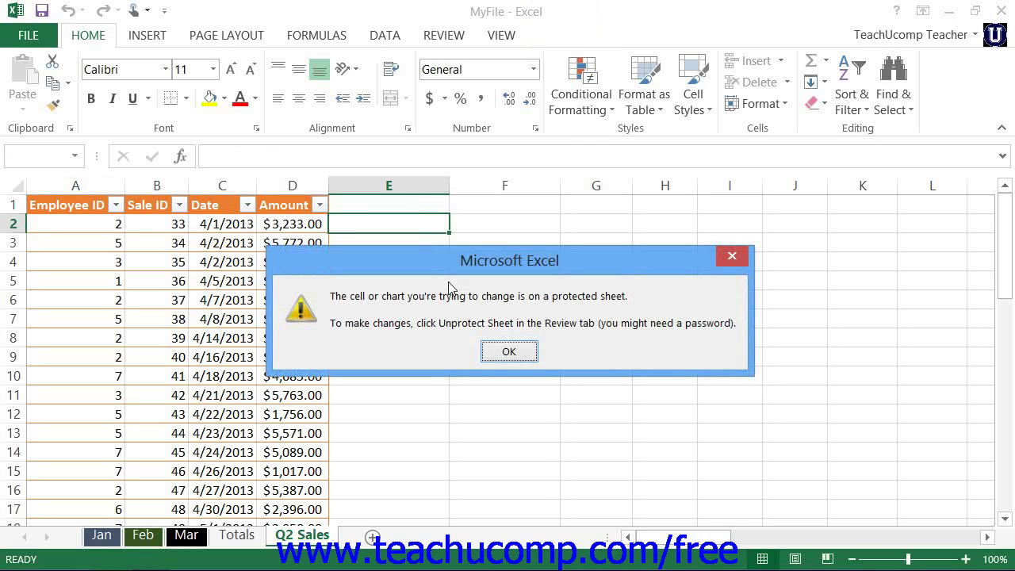
click(513, 353)
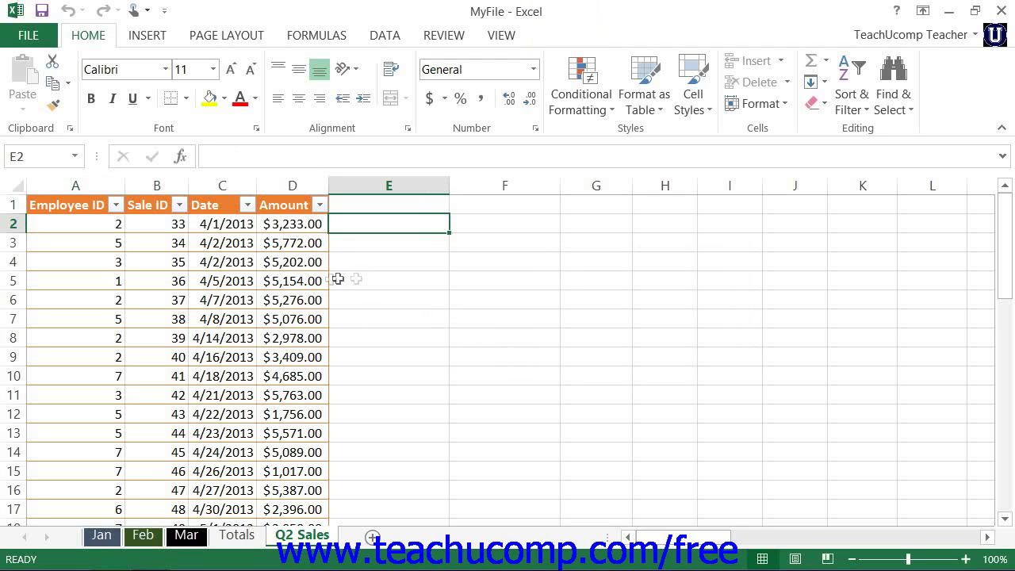
Change the last Amount in D51 from 3676 to 3600, then select E1.
scroll(372, 333, down, 16)
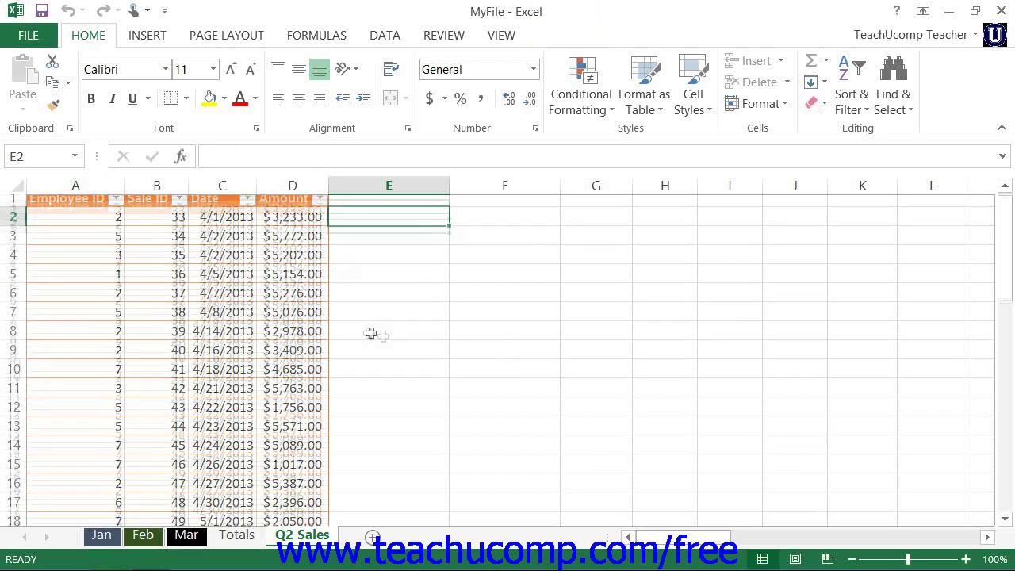
click(60, 255)
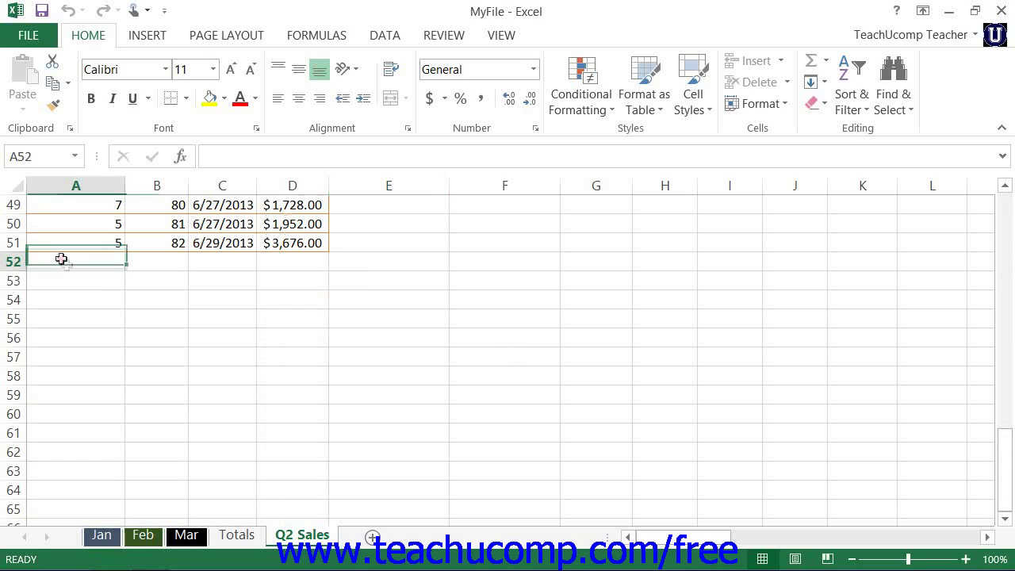
click(277, 243)
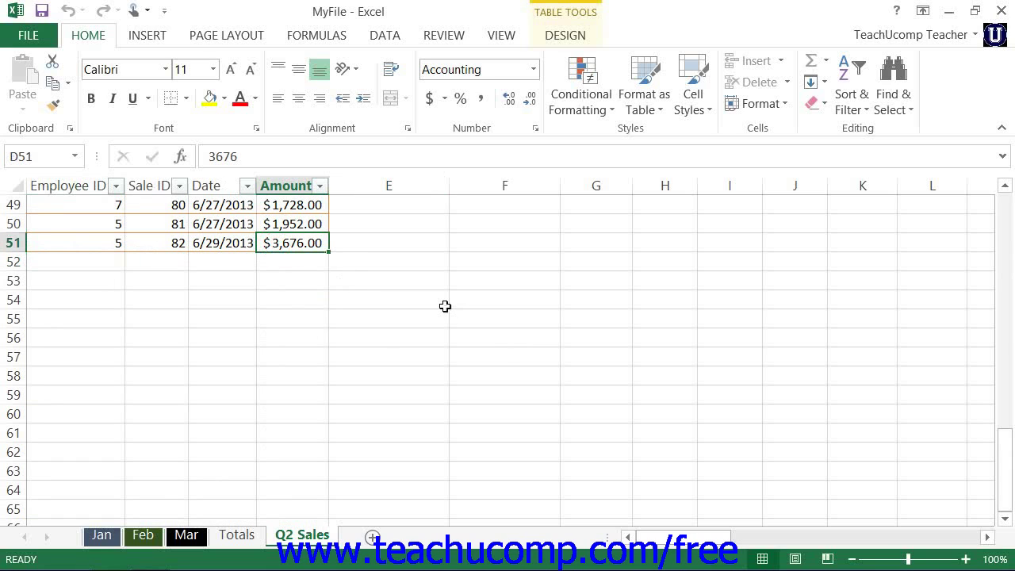
text(3600)
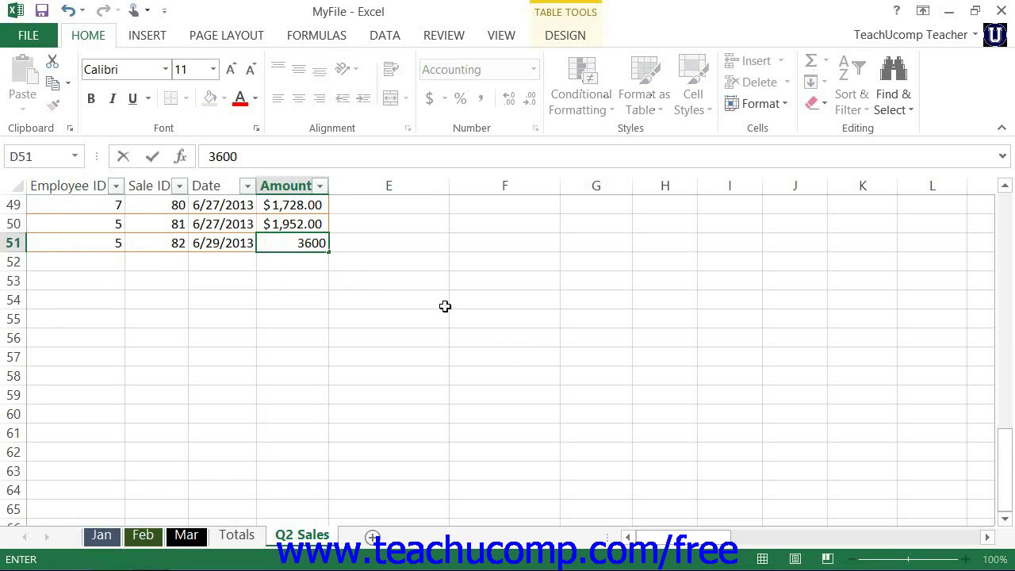
key(Return)
scroll(345, 254, up, 7)
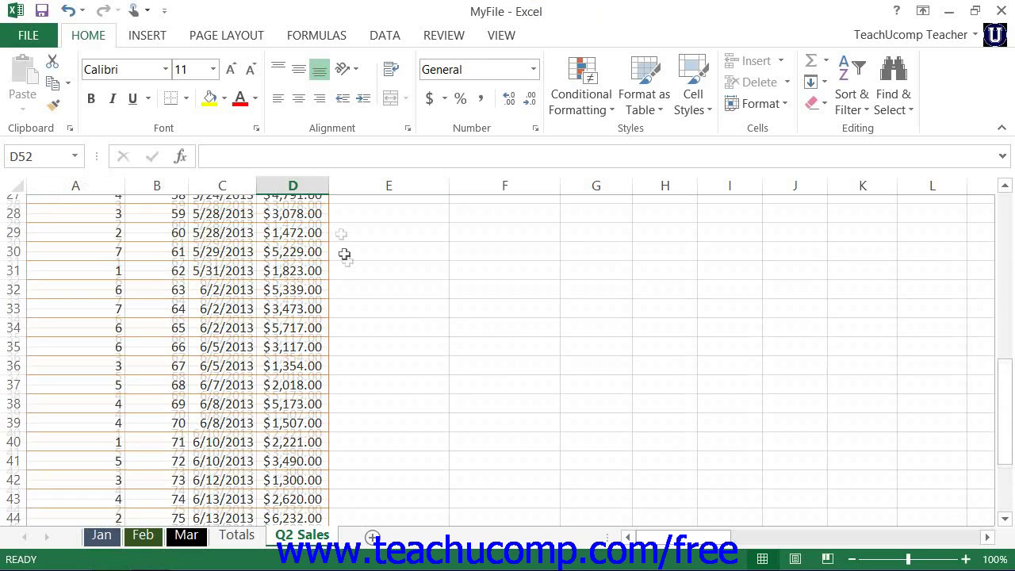
scroll(345, 254, up, 9)
click(399, 205)
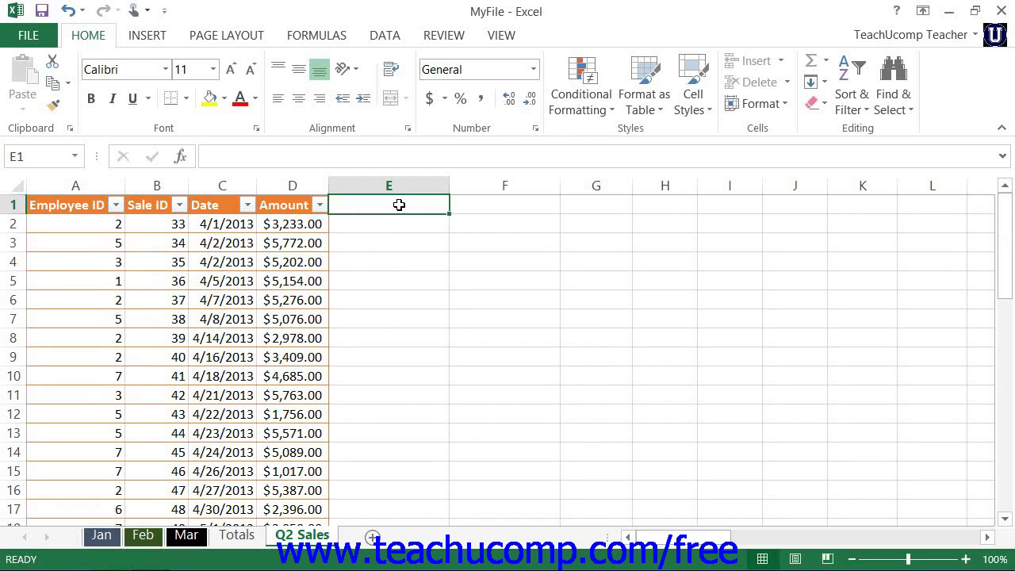
Verify Unprotect Sheet appears on the Review tab and in Home's Format menu.
click(440, 35)
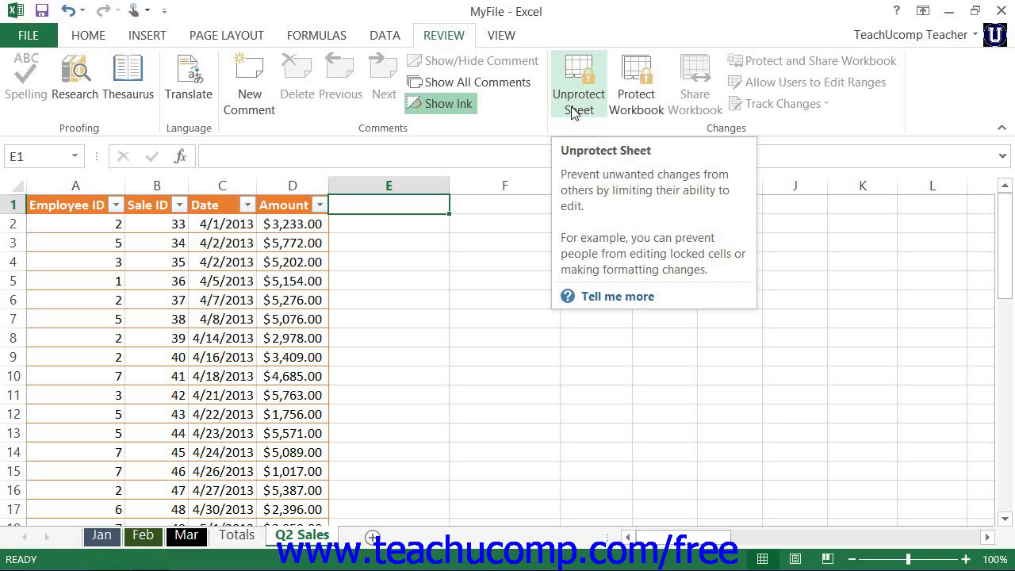
click(97, 35)
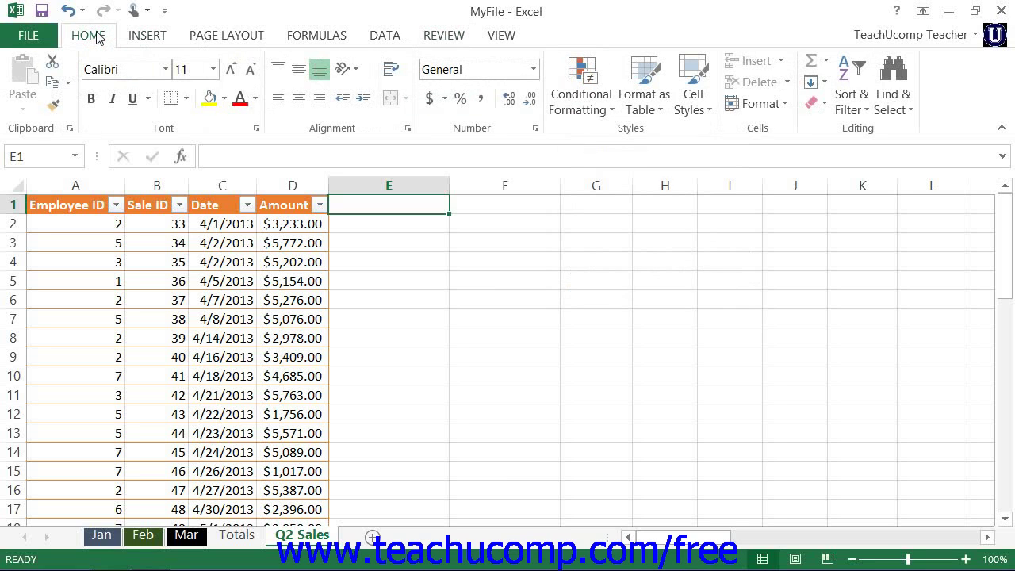
click(761, 104)
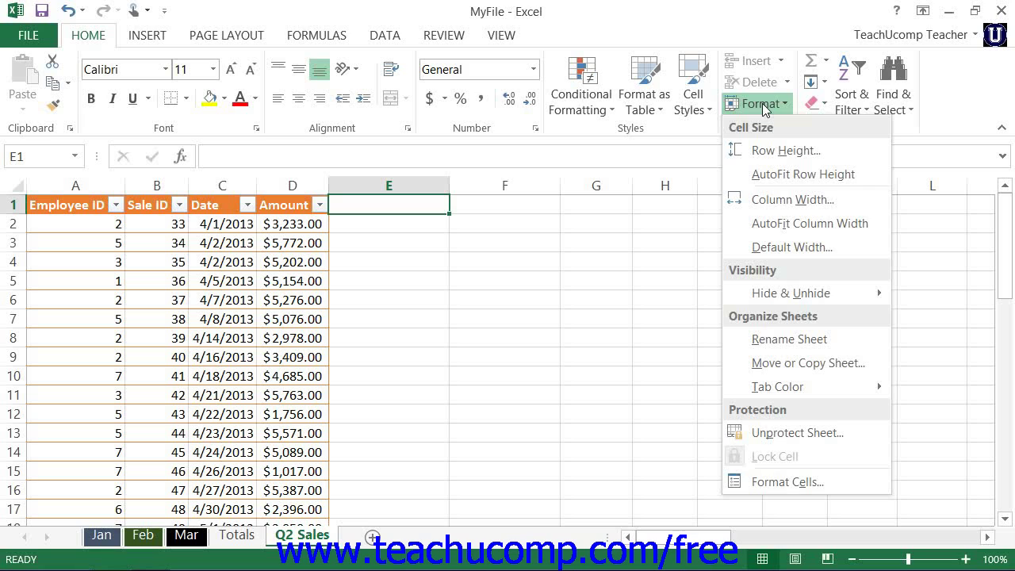
Unprotect the Q2 Sales sheet by entering its password.
click(806, 433)
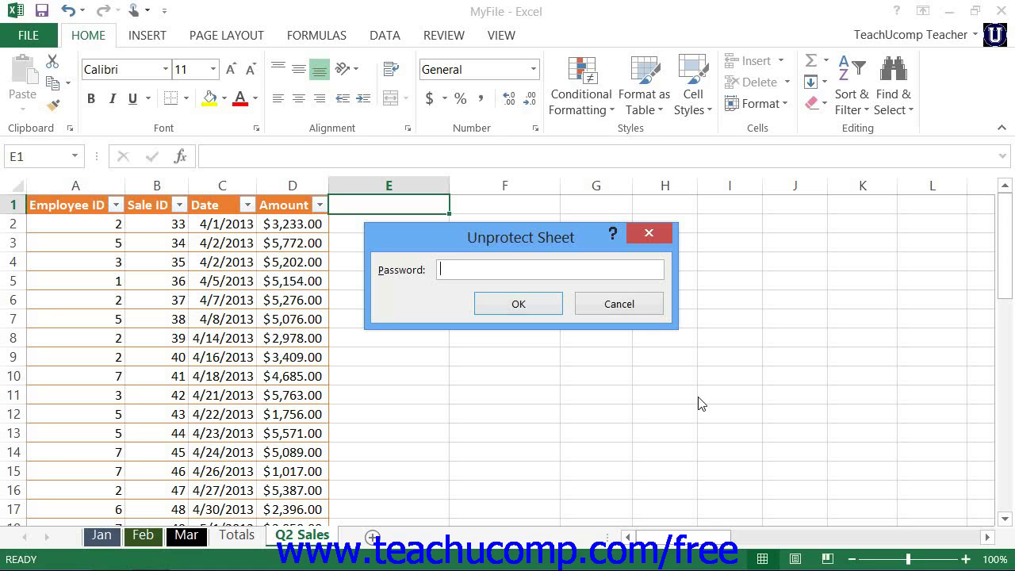
text(*********)
click(517, 303)
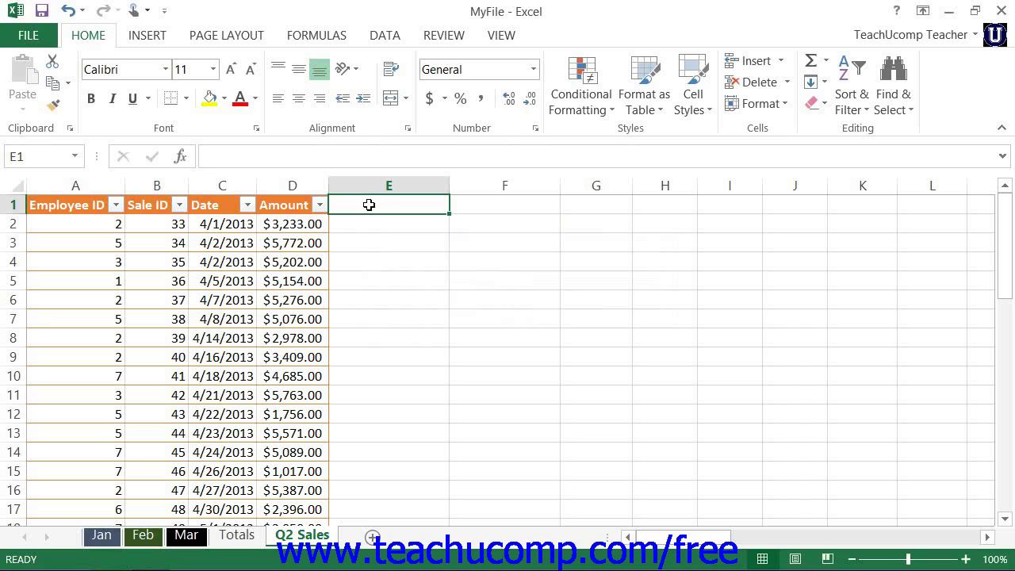
Enter 'edit' in E1 and undo the automatic table expansion into column E.
text(edit)
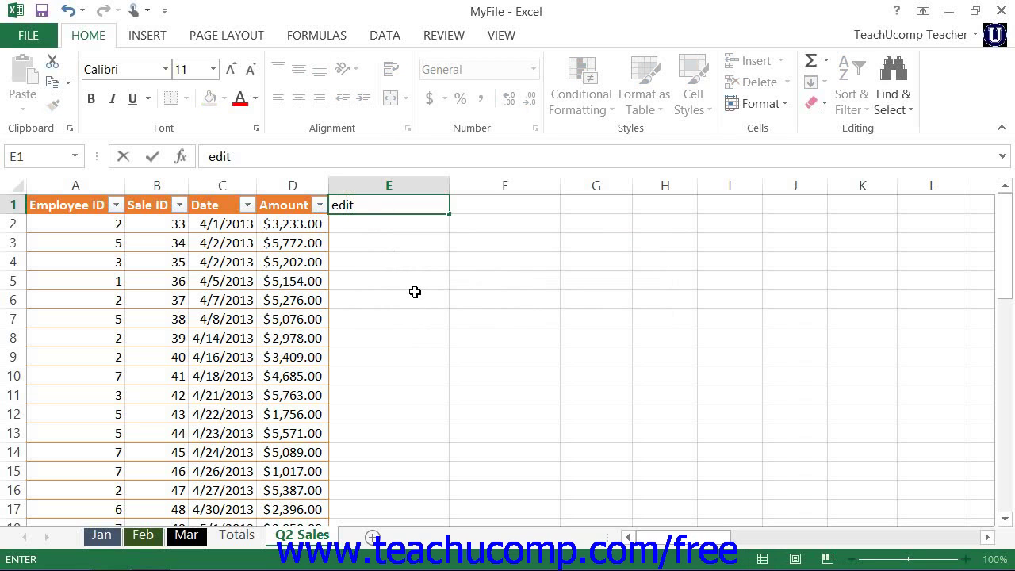
key(Return)
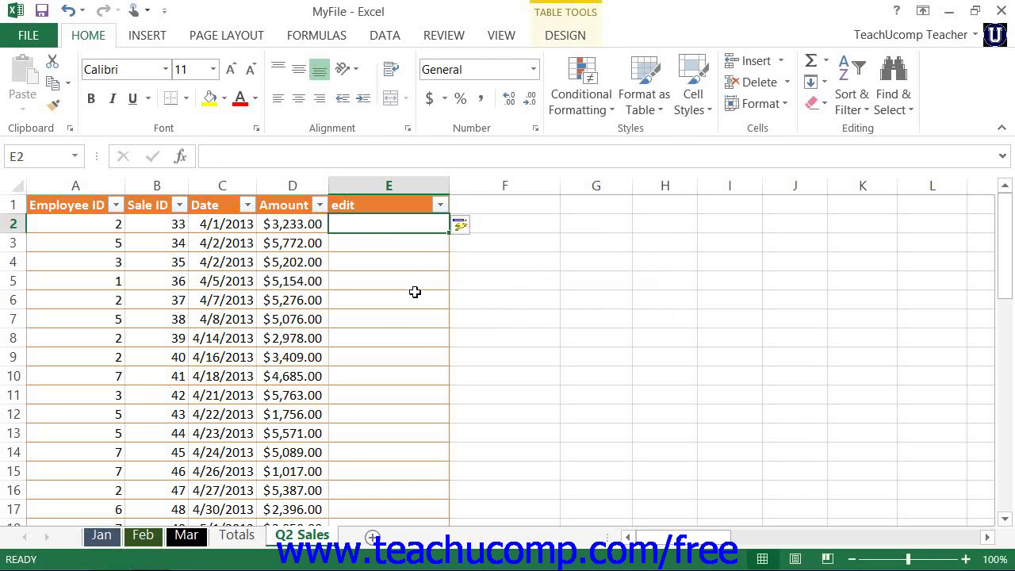
click(69, 11)
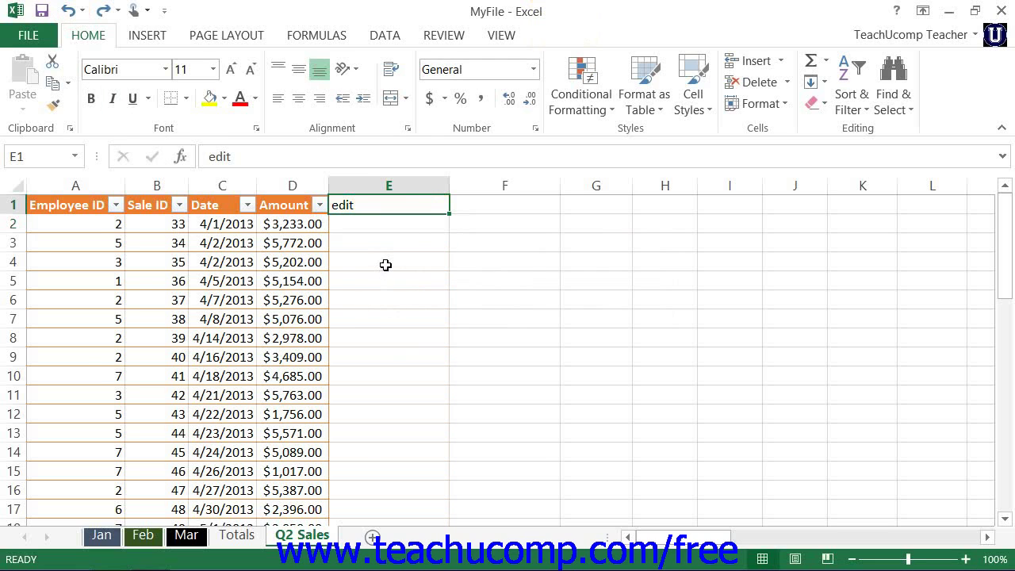